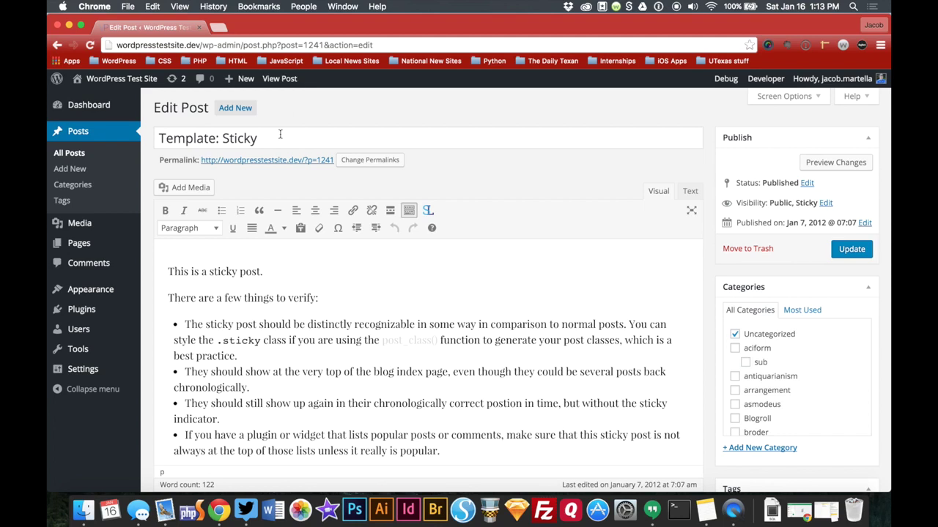
Select the sticky post's title and body text, then scroll through the post editor
drag(267, 139, 148, 132)
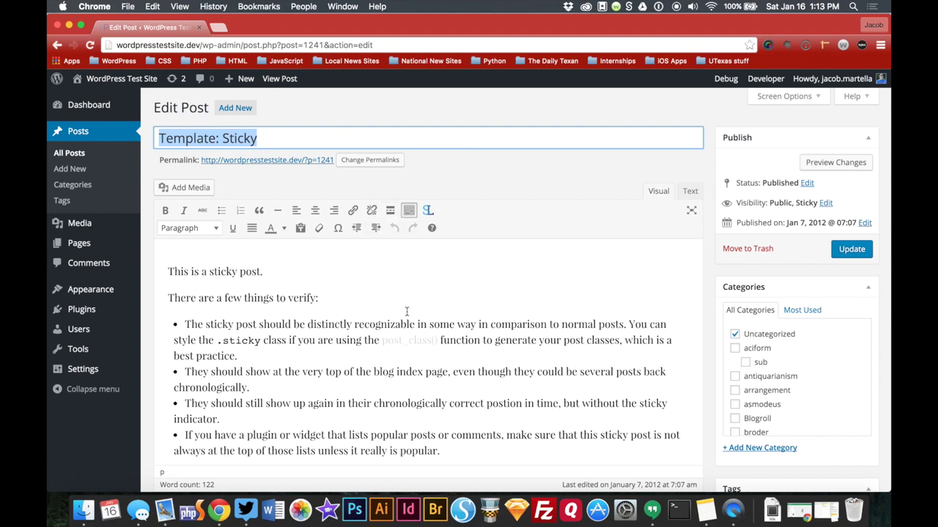
drag(165, 272, 442, 462)
click(463, 453)
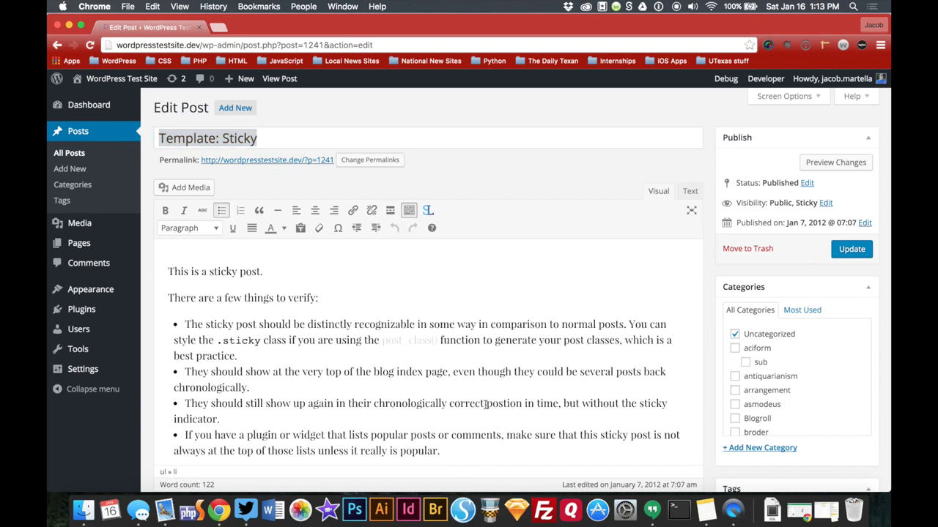
scroll(762, 431, down, 3)
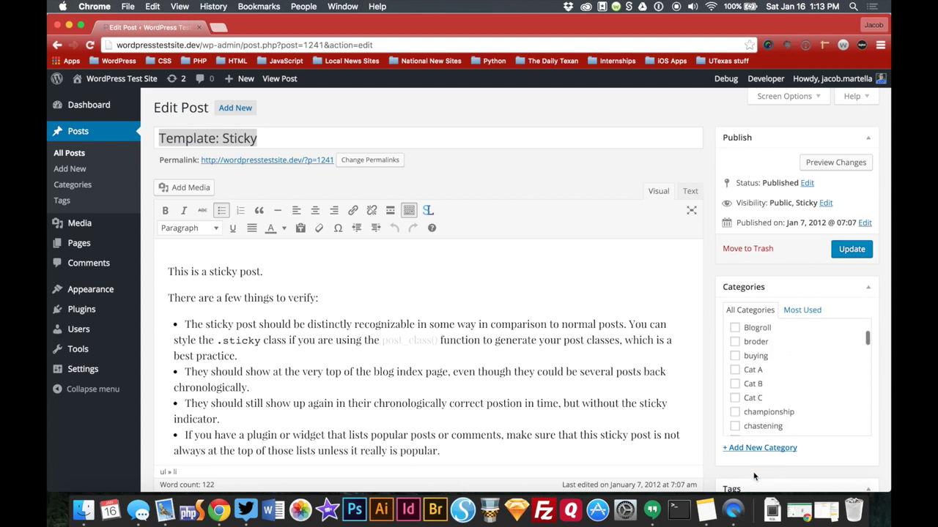
scroll(759, 476, down, 4)
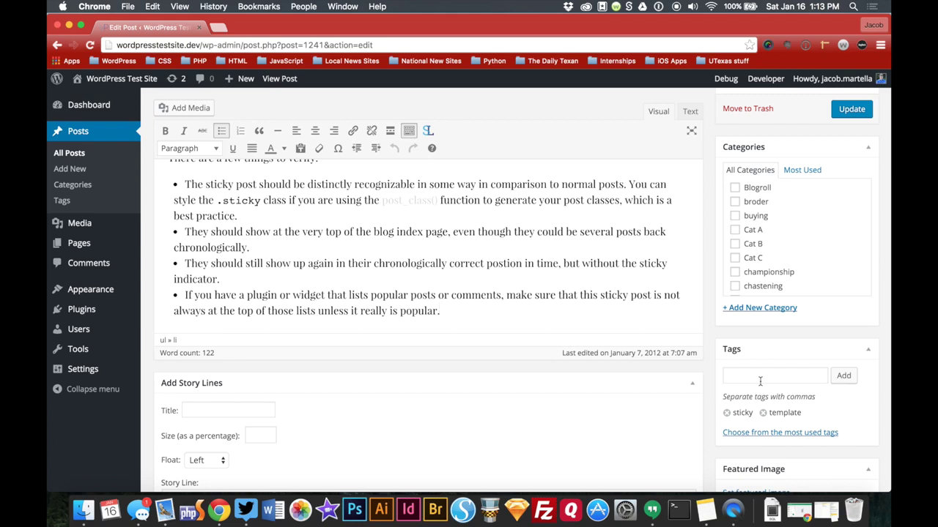
scroll(759, 381, down, 2)
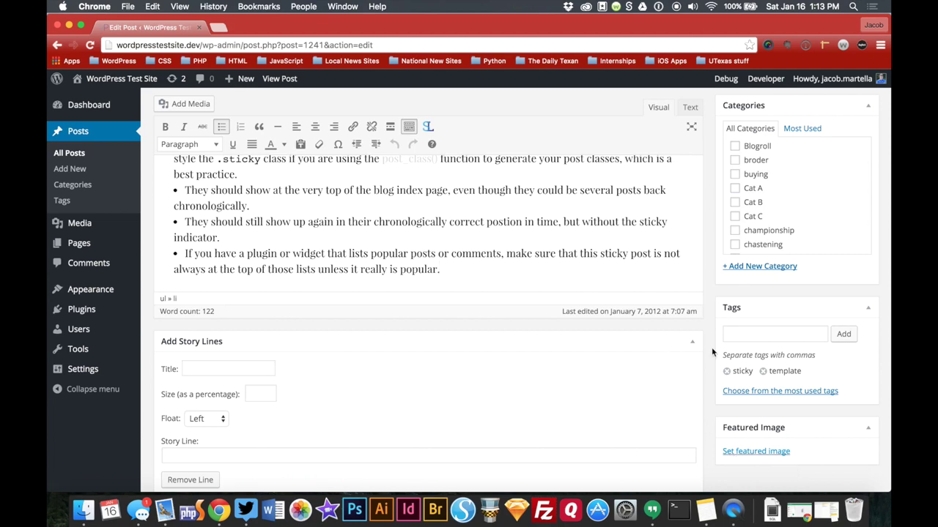
scroll(712, 350, up, 5)
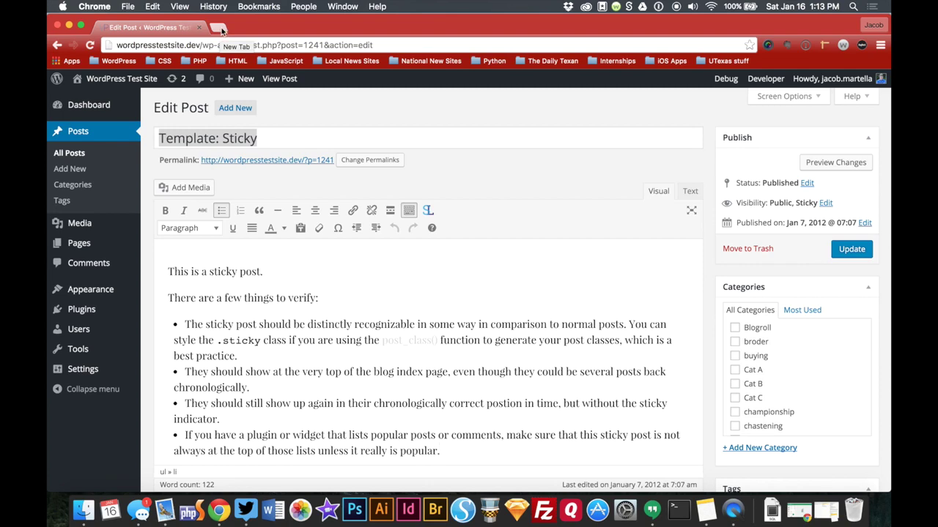
Go to YouTube in a new browser tab
click(219, 28)
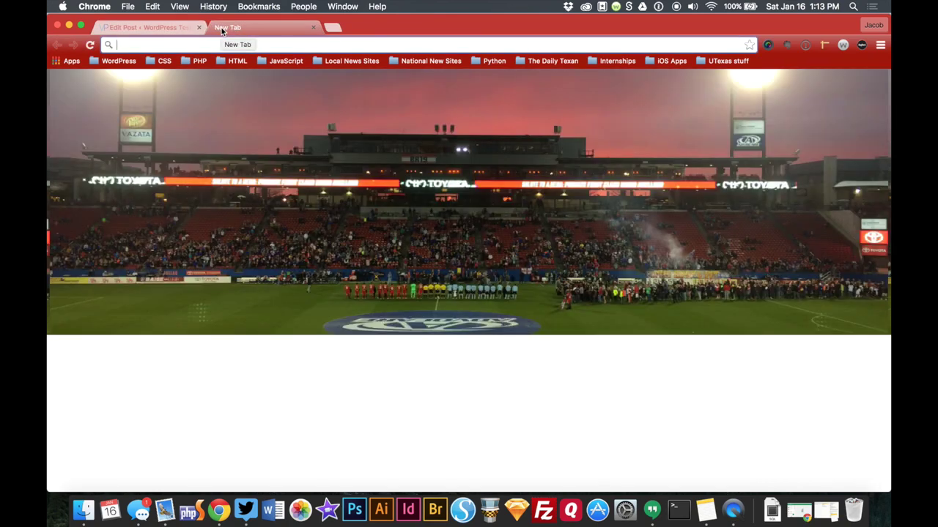
text(youtube.com)
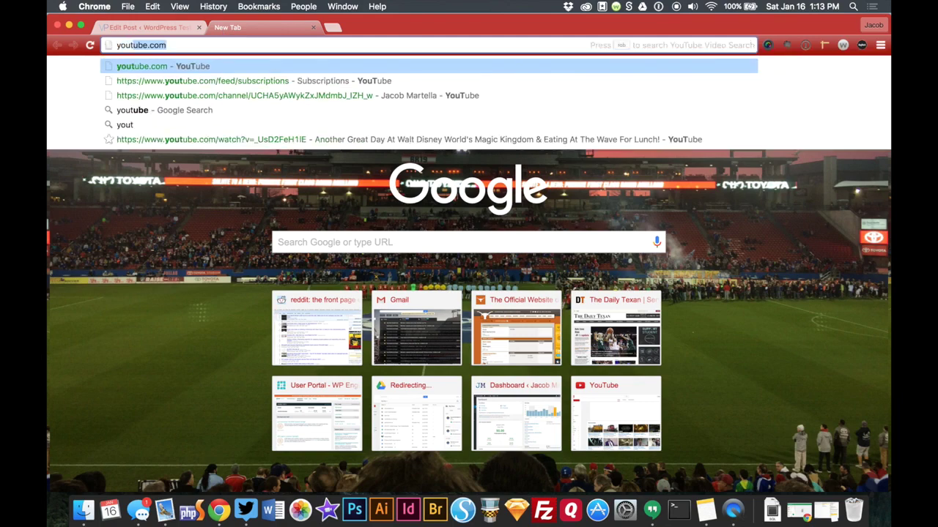
key(Return)
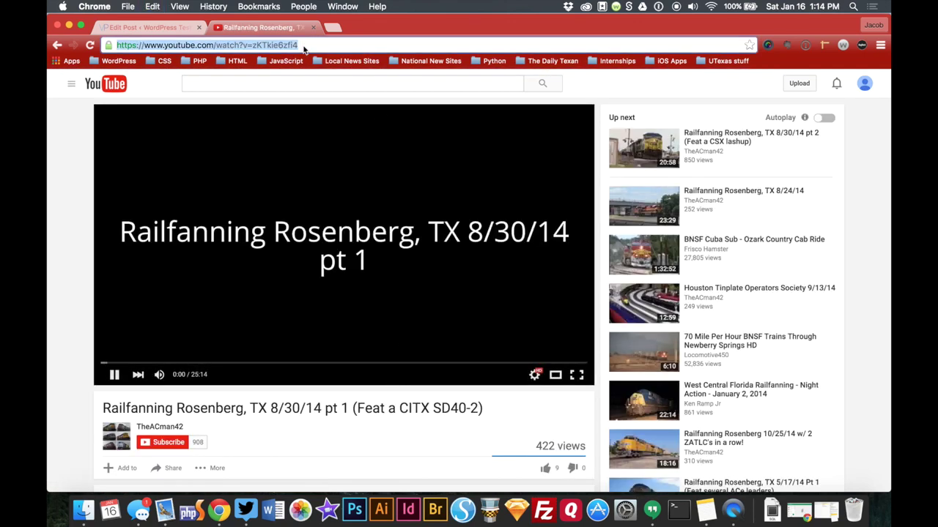
Paste the Railfanning Rosenberg video link on a new line above 'This is a sticky post.'
click(162, 27)
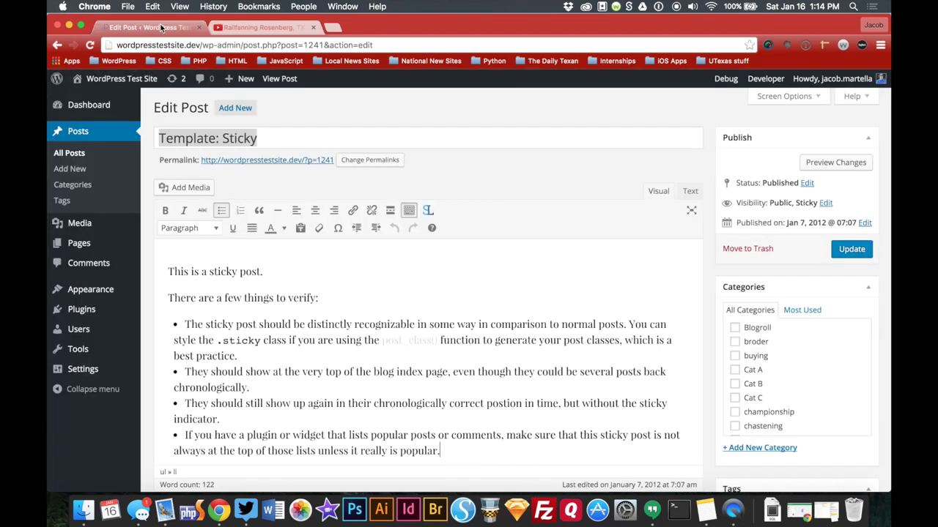
click(171, 274)
key(Return)
key(super+v)
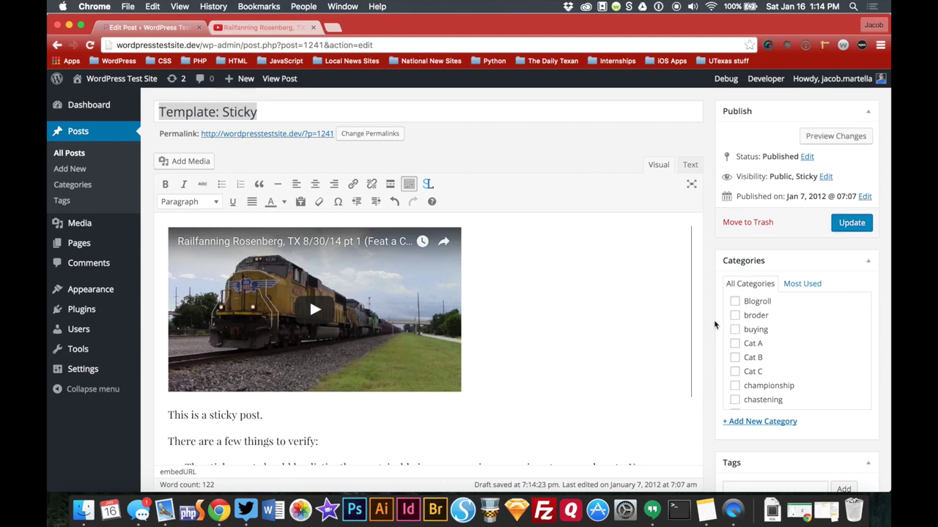
scroll(715, 324, up, 2)
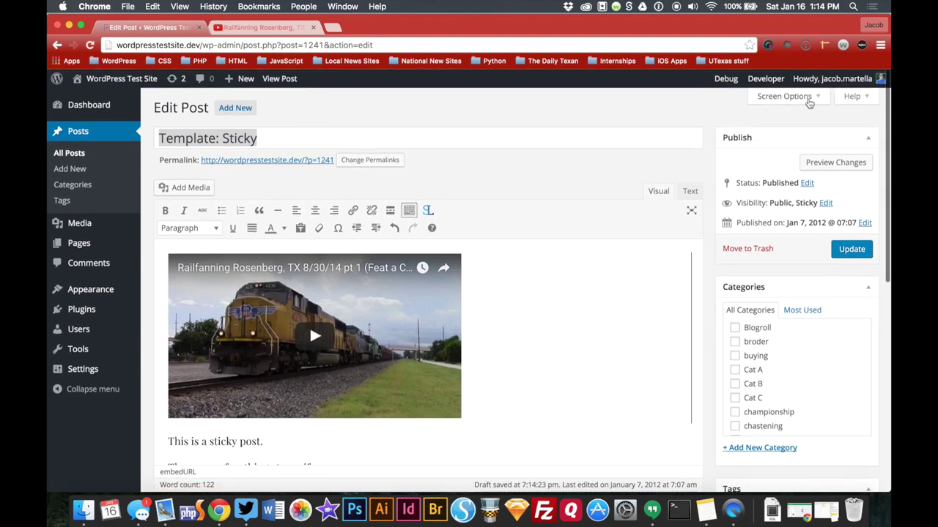
Show the Edit Post screen's Screen Options panel, then close it again
click(810, 99)
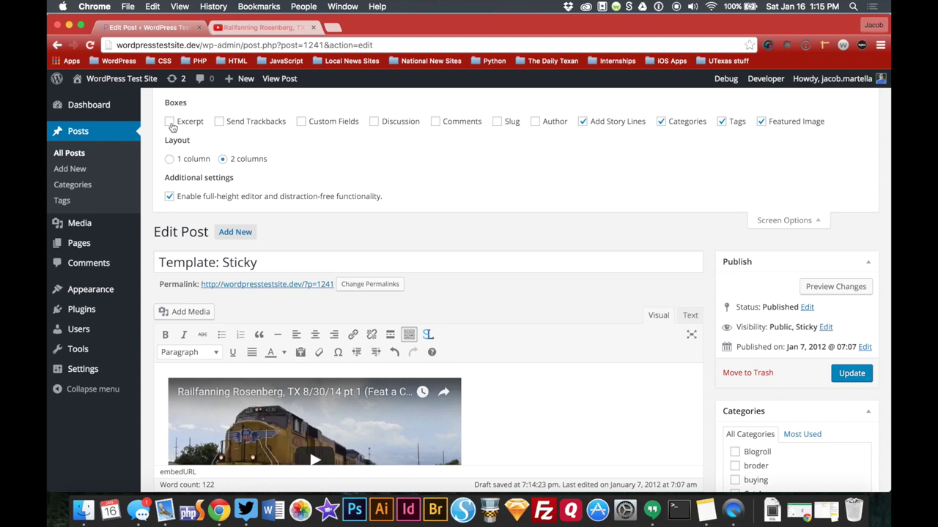
click(787, 221)
Enable the Excerpt box and enter the excerpt 'This is a brief description of the video.'
click(786, 96)
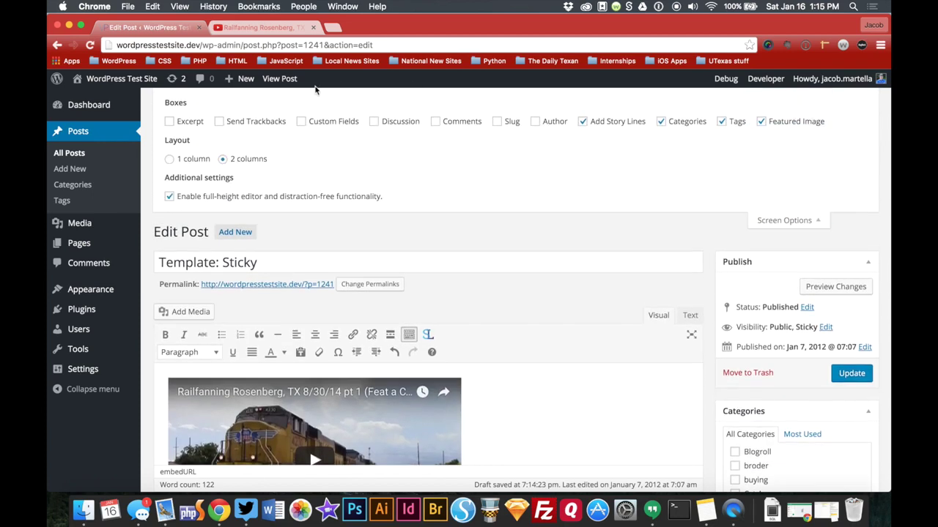
click(169, 121)
click(787, 221)
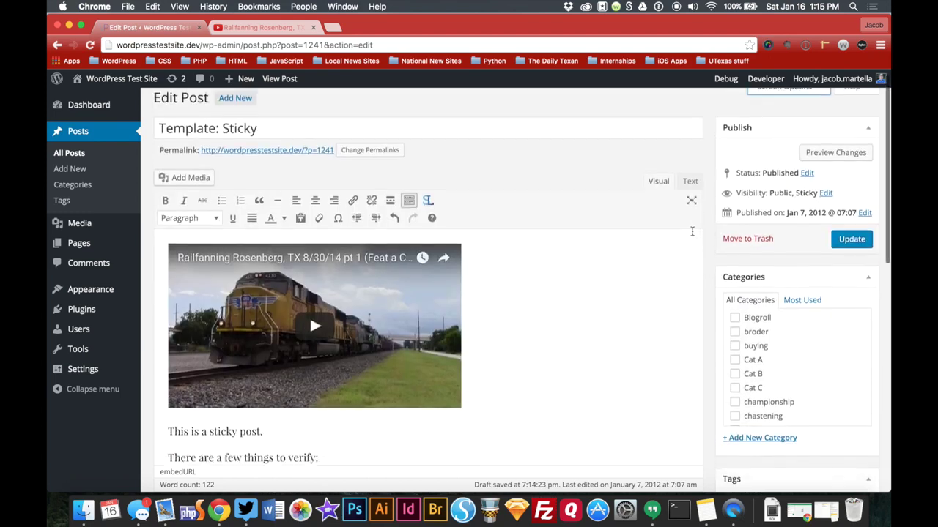
scroll(692, 231, down, 5)
scroll(692, 231, down, 5)
scroll(691, 232, up, 2)
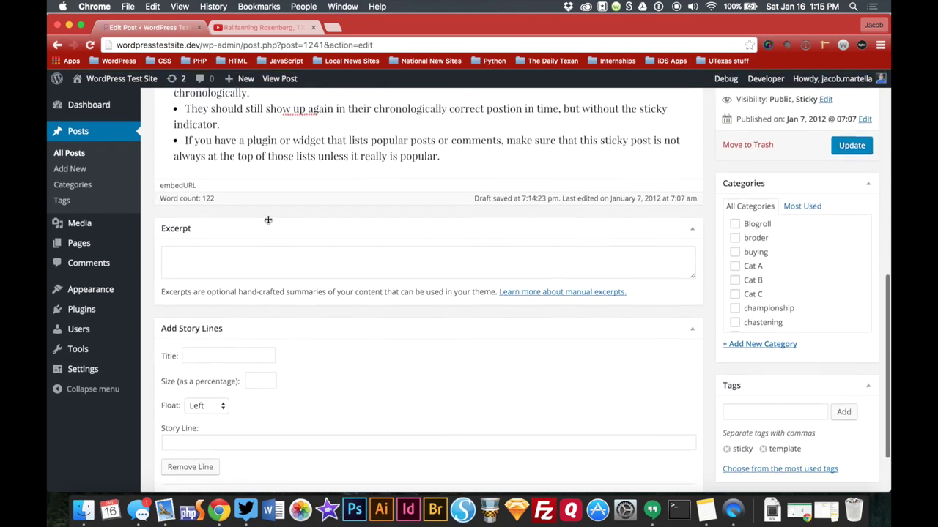
scroll(243, 354, up, 3)
click(224, 389)
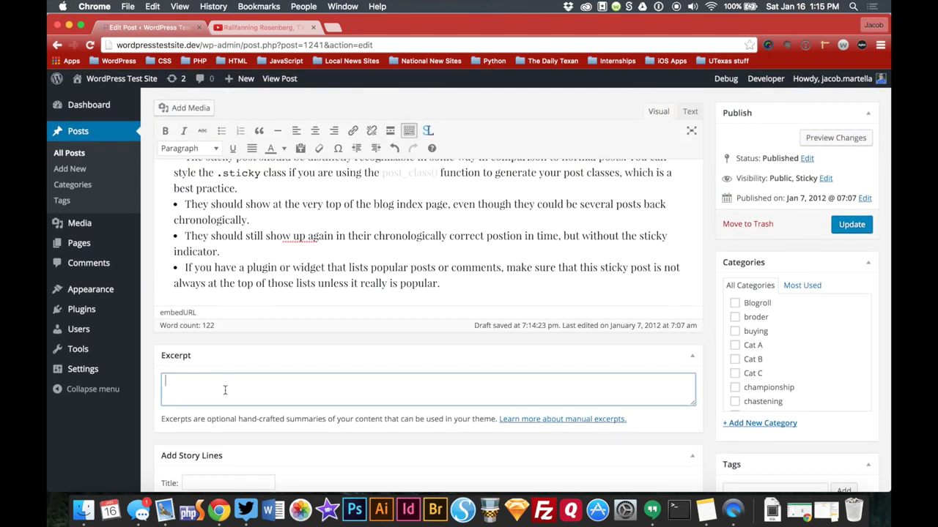
text(This is a brief description of the video.)
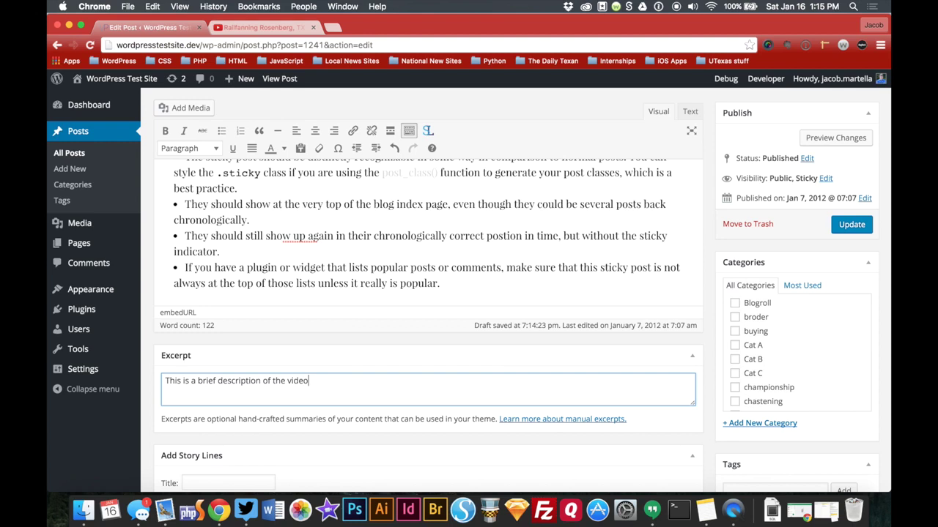
Keep 'Stick this post to the front page' checked, update the post, and view it
click(826, 181)
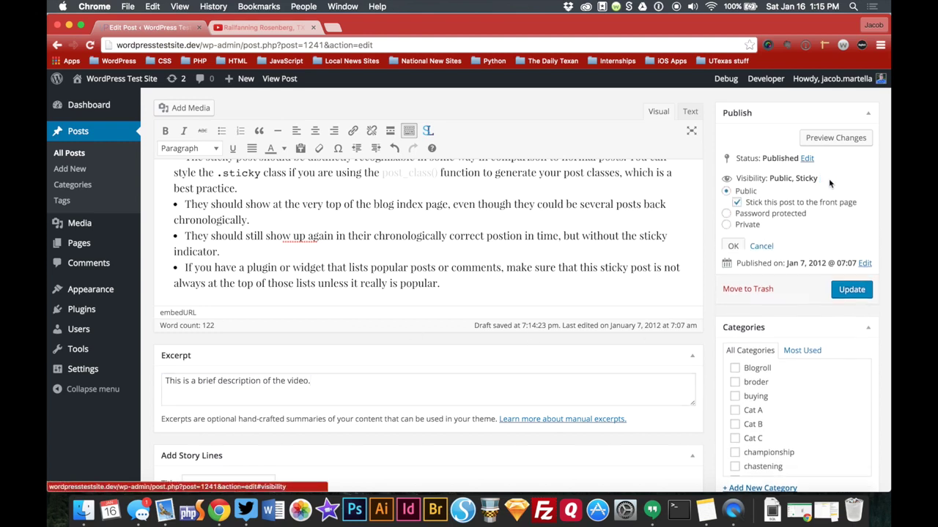
click(737, 204)
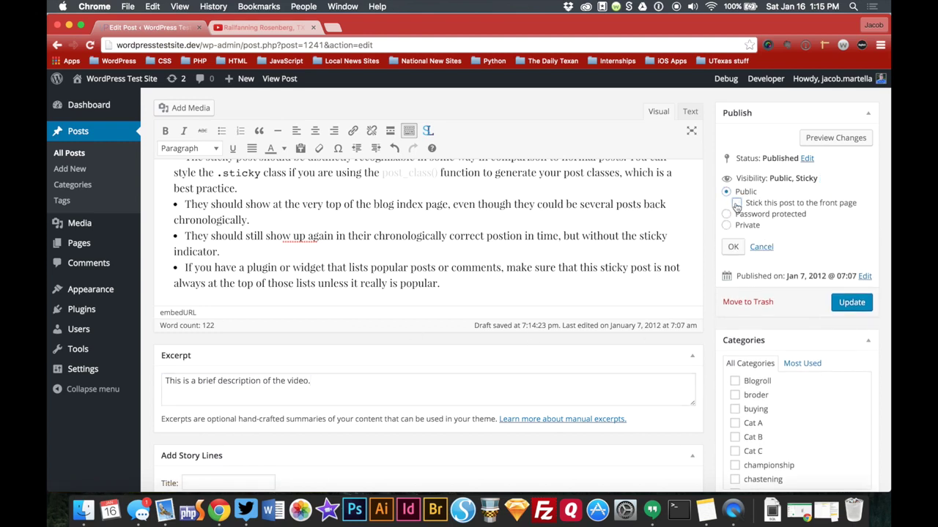
click(732, 247)
click(845, 229)
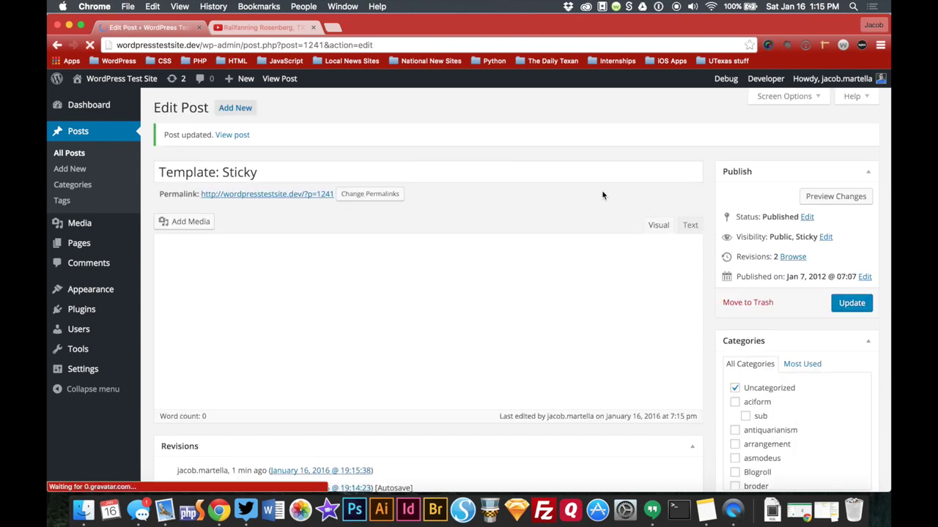
click(225, 139)
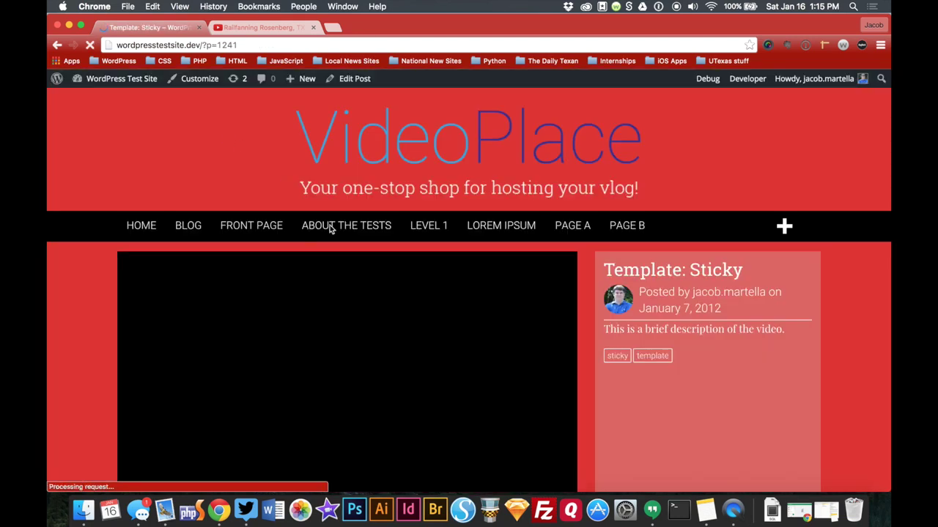
Scroll through the published post's train video and excerpt, then go to the home page
scroll(377, 275, down, 3)
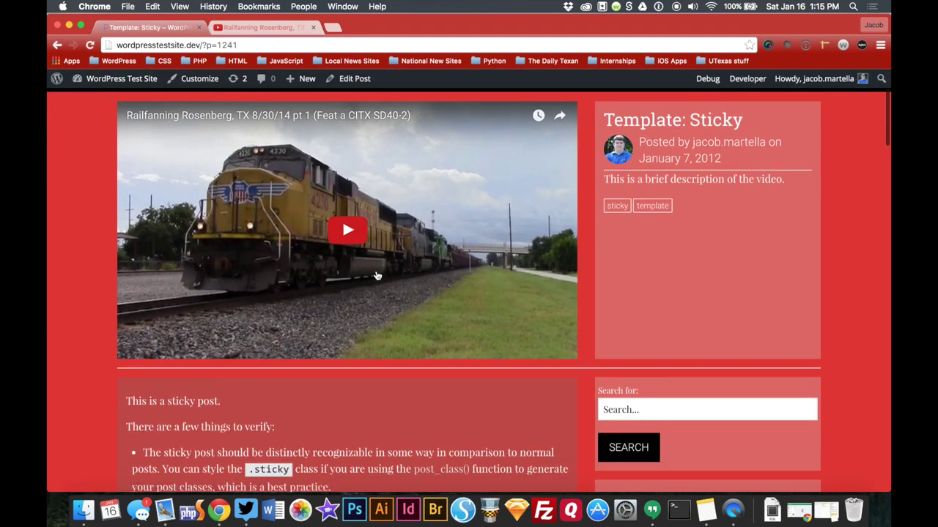
scroll(377, 276, down, 2)
scroll(377, 276, up, 3)
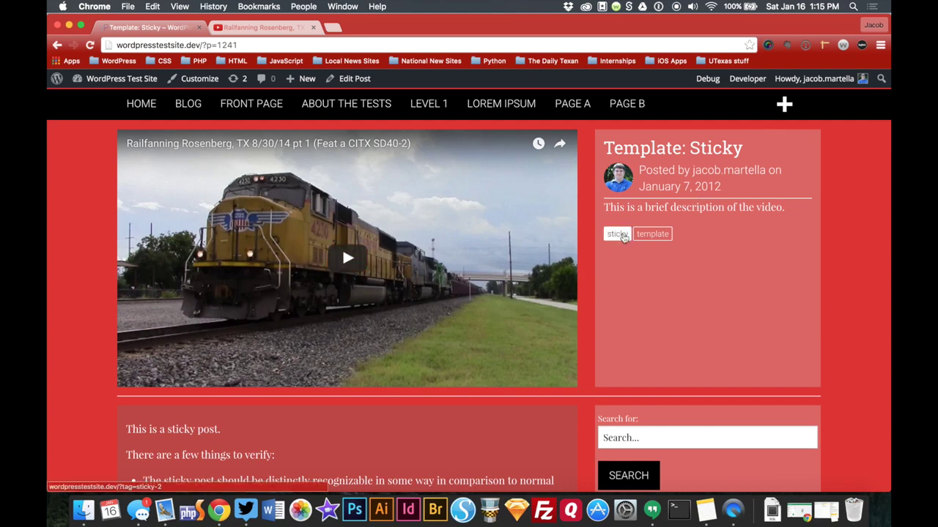
scroll(558, 325, down, 3)
scroll(558, 326, down, 4)
scroll(553, 317, up, 1)
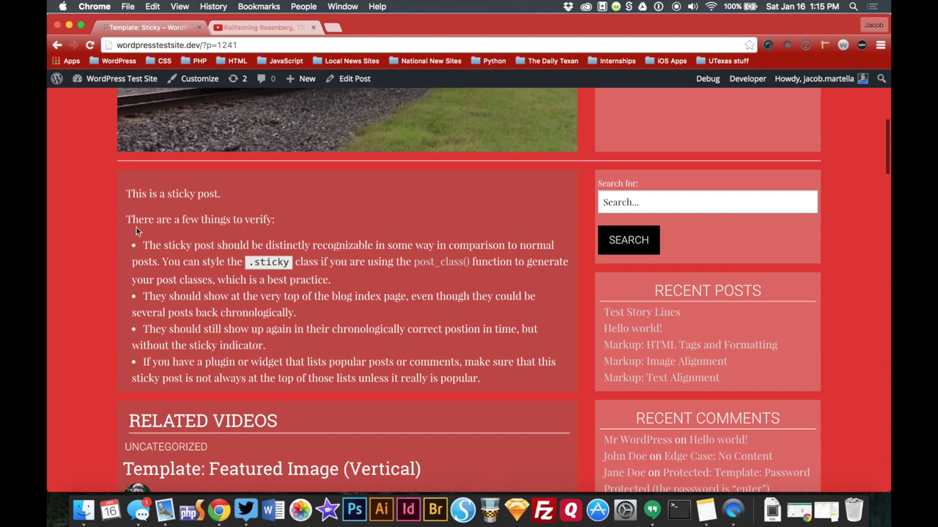
scroll(459, 297, down, 2)
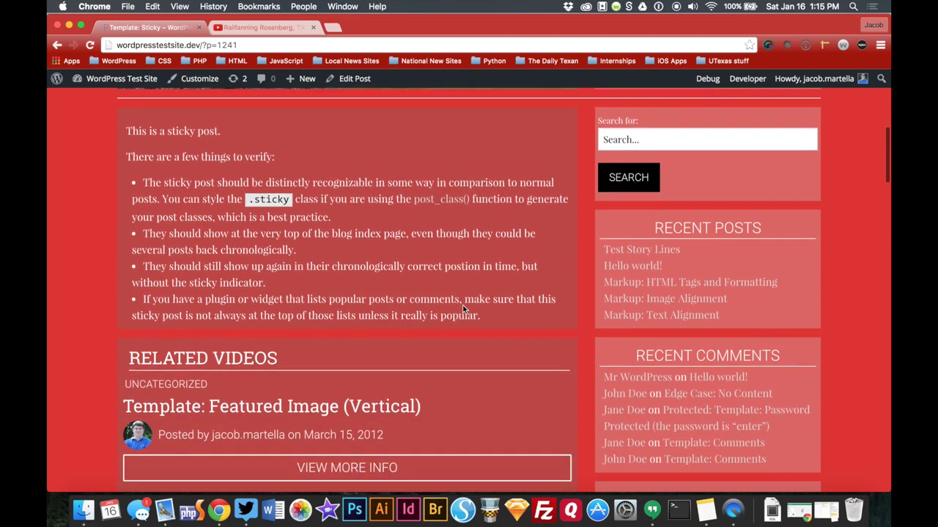
scroll(462, 309, down, 3)
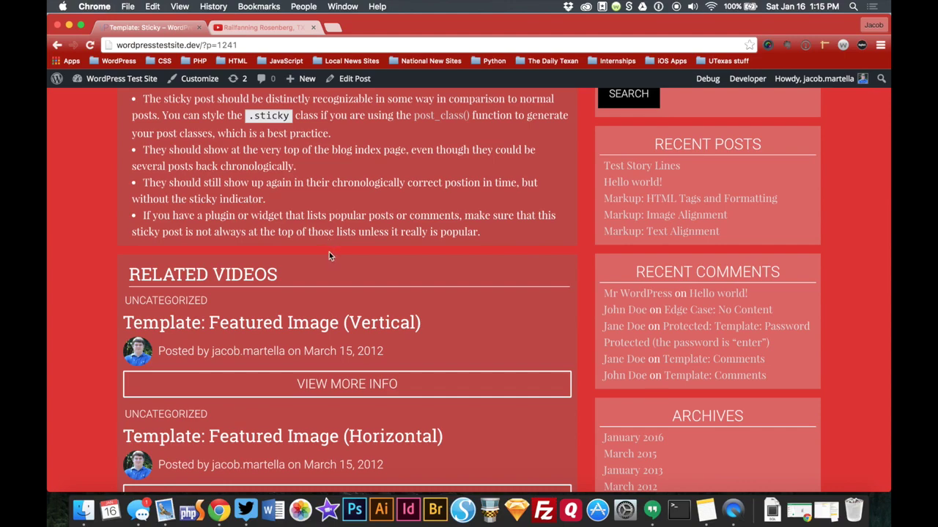
scroll(329, 255, down, 9)
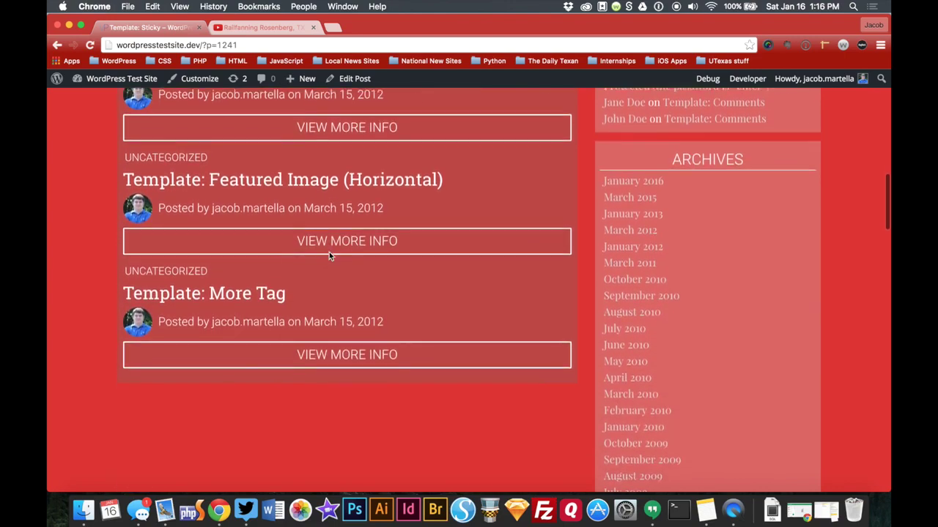
scroll(329, 255, up, 9)
scroll(329, 255, up, 15)
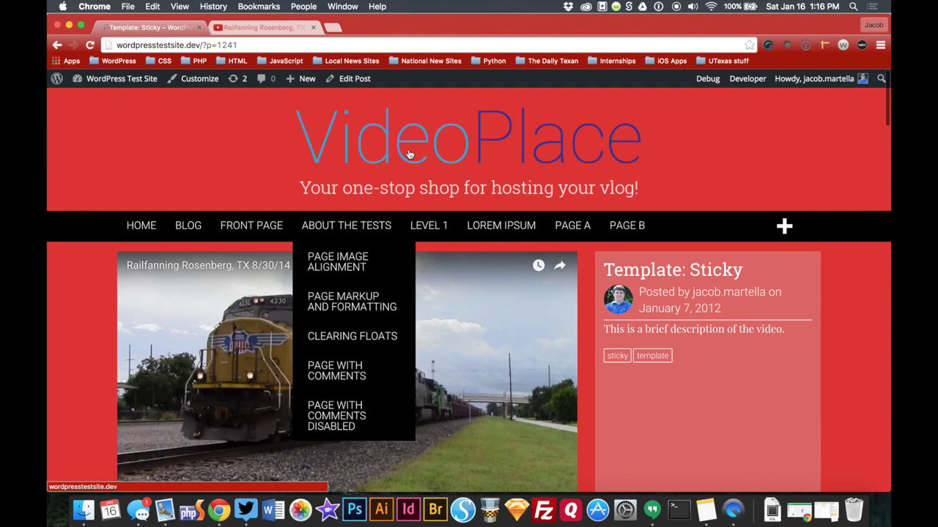
click(409, 154)
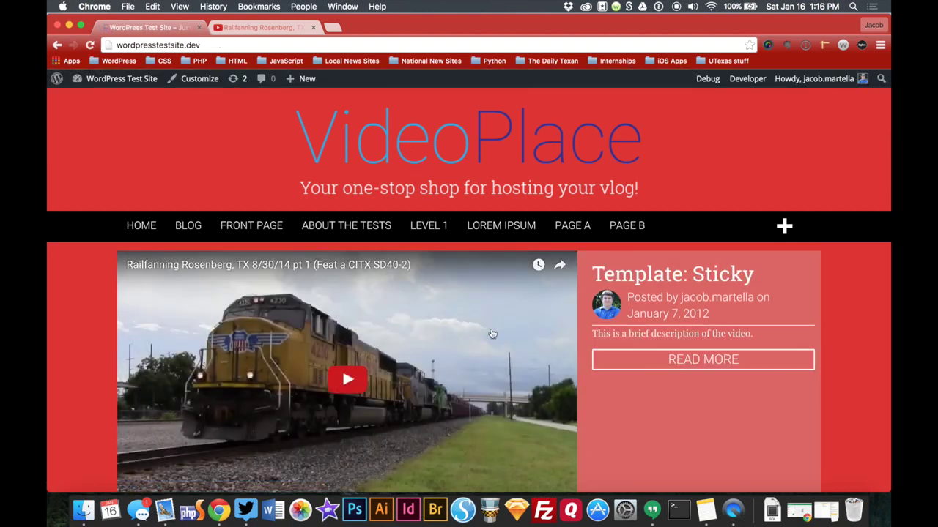
Scroll the home page to see the sticky post with its train video and excerpt
scroll(492, 335, down, 2)
scroll(493, 334, down, 1)
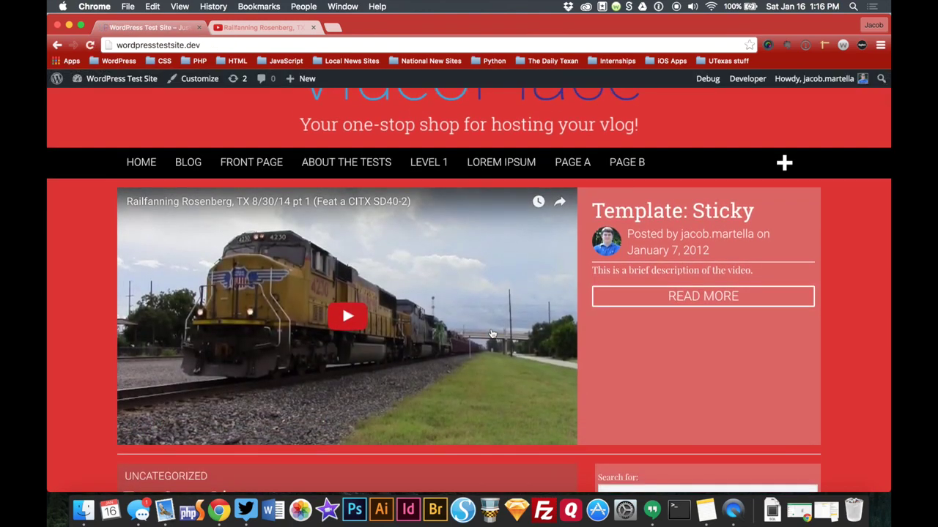